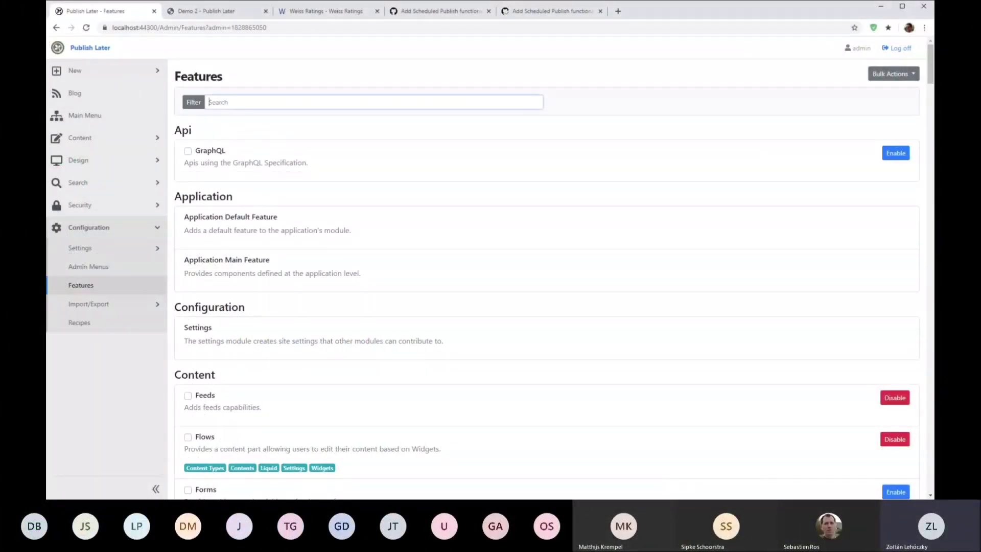
Filter the Features list by 'publ' to find the Publish Later feature.
{"action": "left_click", "coordinate": [209, 102]}
{"action": "type", "text": "publi"}
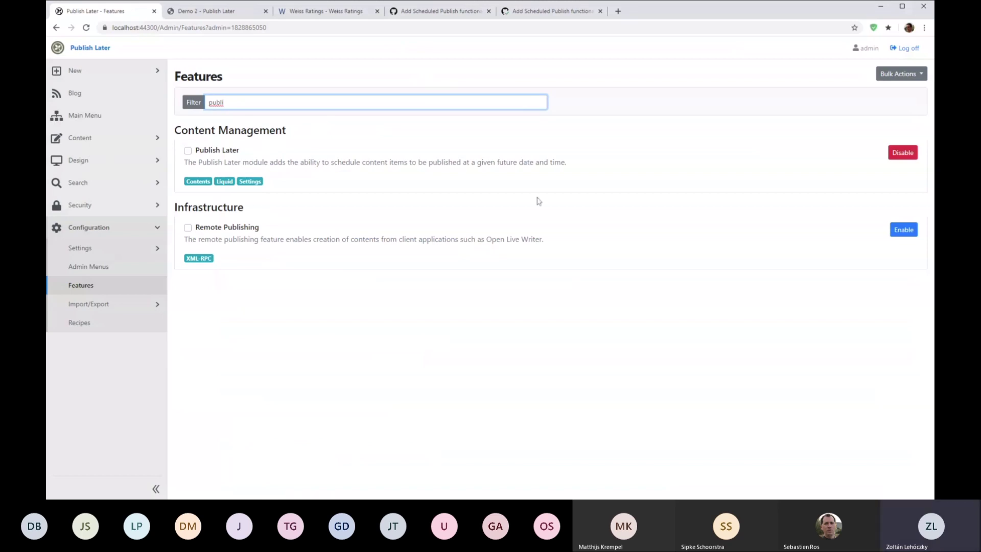
Open Blog Post under Content Types, confirm its PublishLater part, then go to the Blog posts list.
{"action": "left_click", "coordinate": [64, 141]}
{"action": "left_click", "coordinate": [128, 238]}
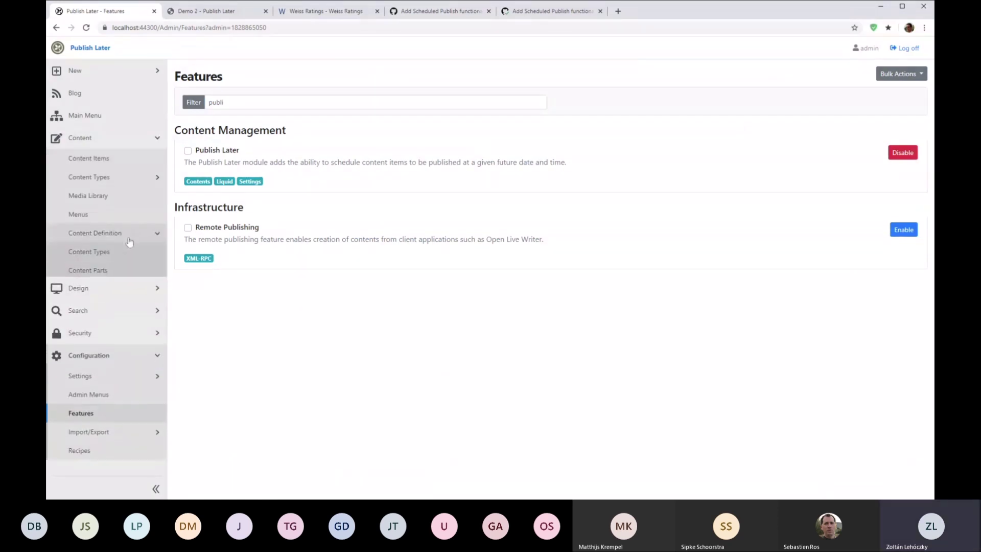
{"action": "left_click", "coordinate": [121, 252]}
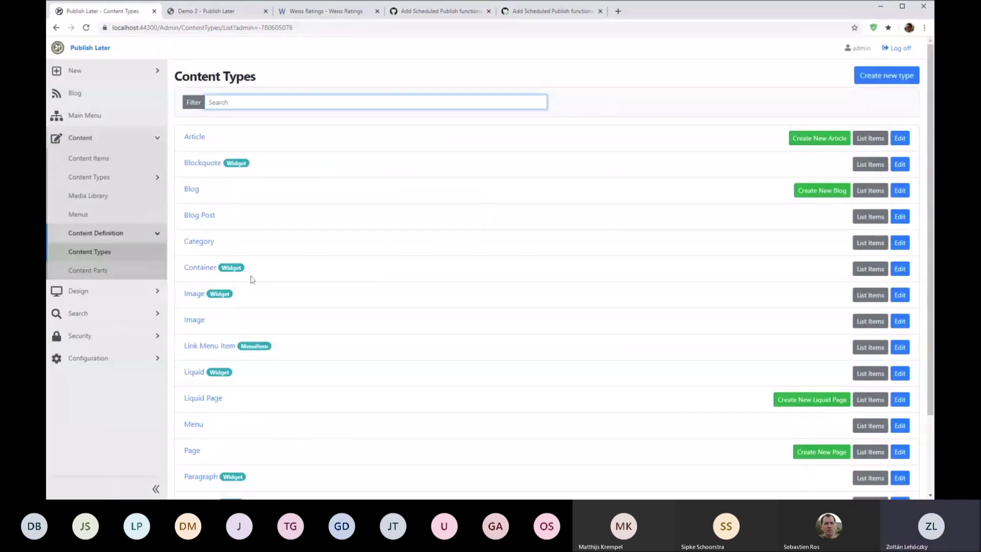
{"action": "left_click", "coordinate": [209, 217]}
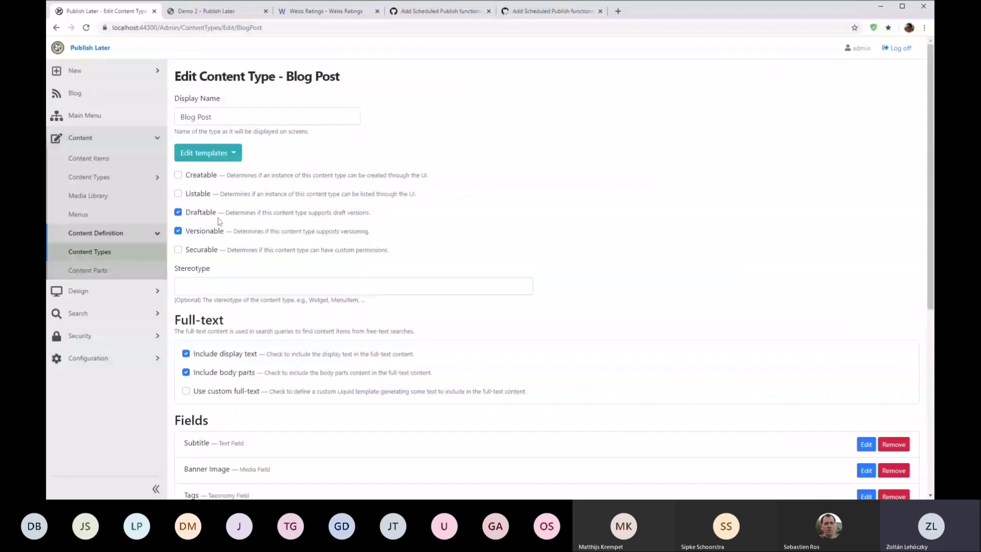
{"action": "scroll", "coordinate": [282, 214], "scroll_direction": "down", "scroll_amount": 6}
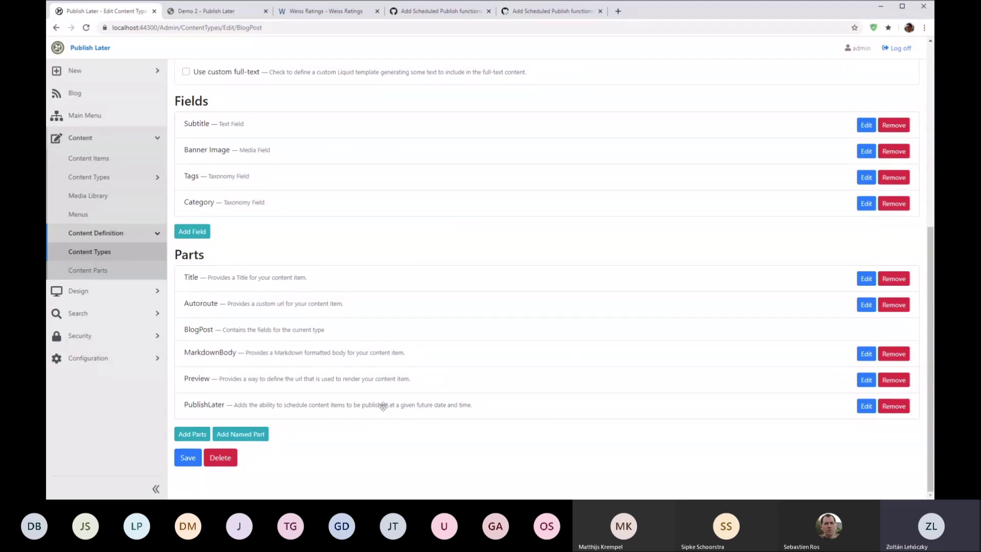
{"action": "scroll", "coordinate": [220, 411], "scroll_direction": "up", "scroll_amount": 5}
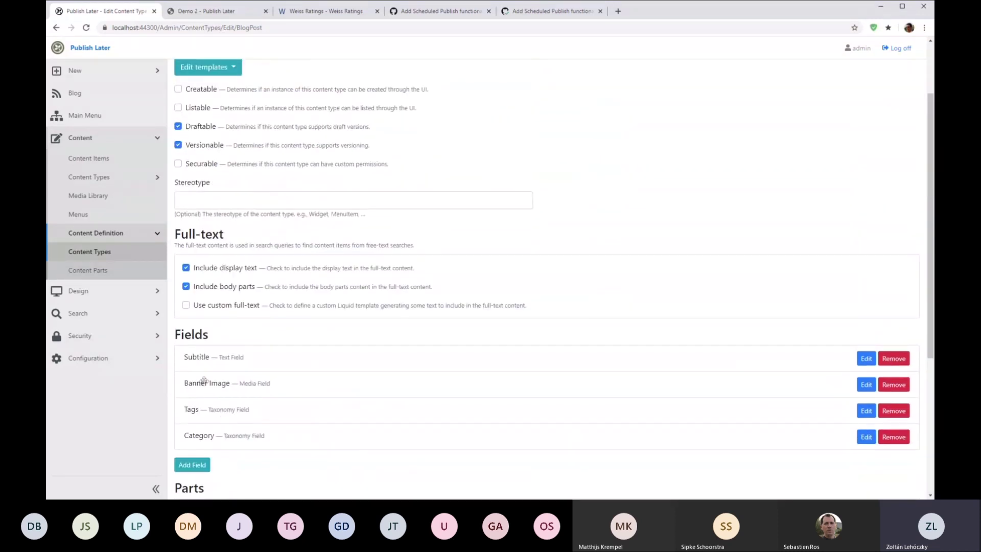
{"action": "left_click", "coordinate": [82, 95]}
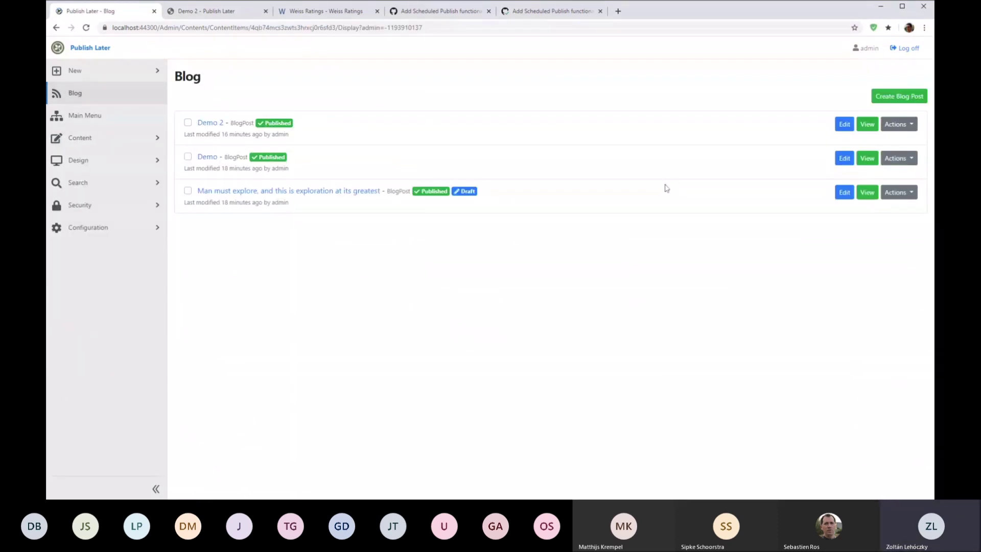
Create a new blog post titled 'Demo 3' and bring up the Banner Image media picker.
{"action": "left_click", "coordinate": [900, 96]}
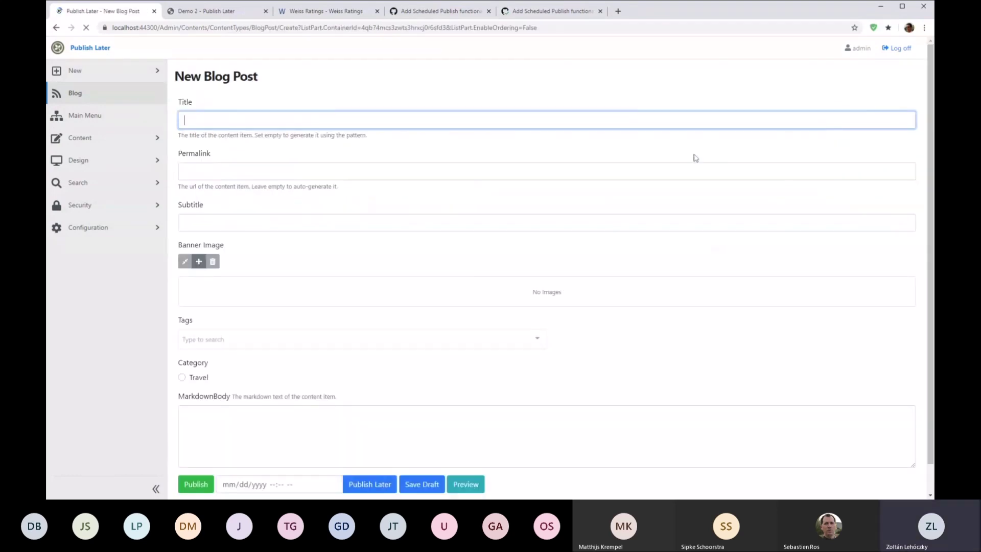
{"action": "scroll", "coordinate": [620, 194], "scroll_direction": "down", "scroll_amount": 3}
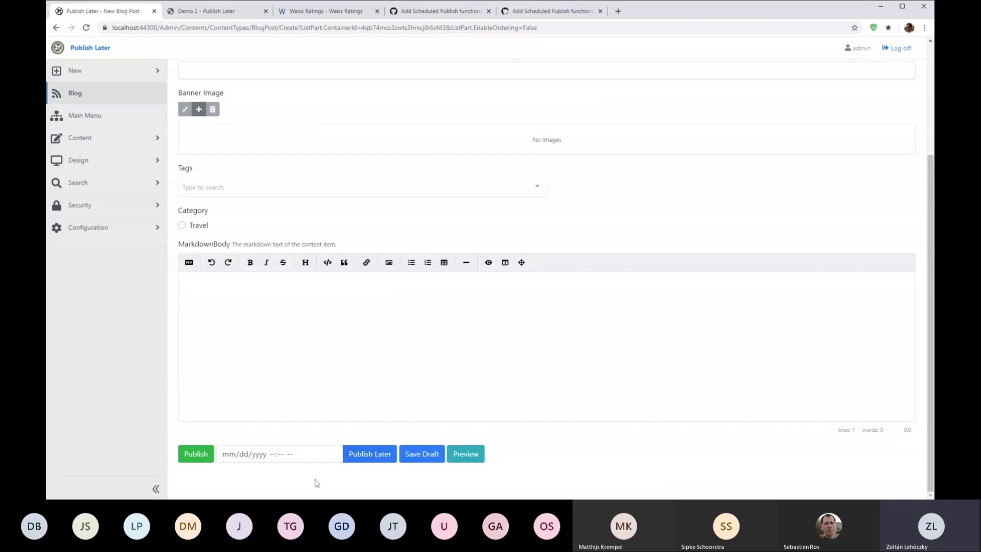
{"action": "scroll", "coordinate": [305, 457], "scroll_direction": "up", "scroll_amount": 1}
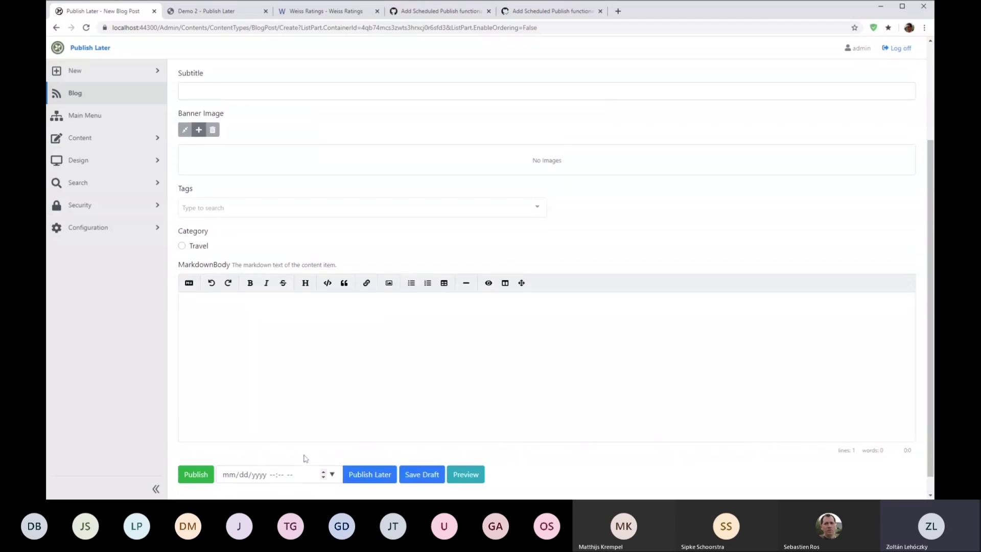
{"action": "scroll", "coordinate": [305, 457], "scroll_direction": "up", "scroll_amount": 3}
{"action": "type", "text": "D"}
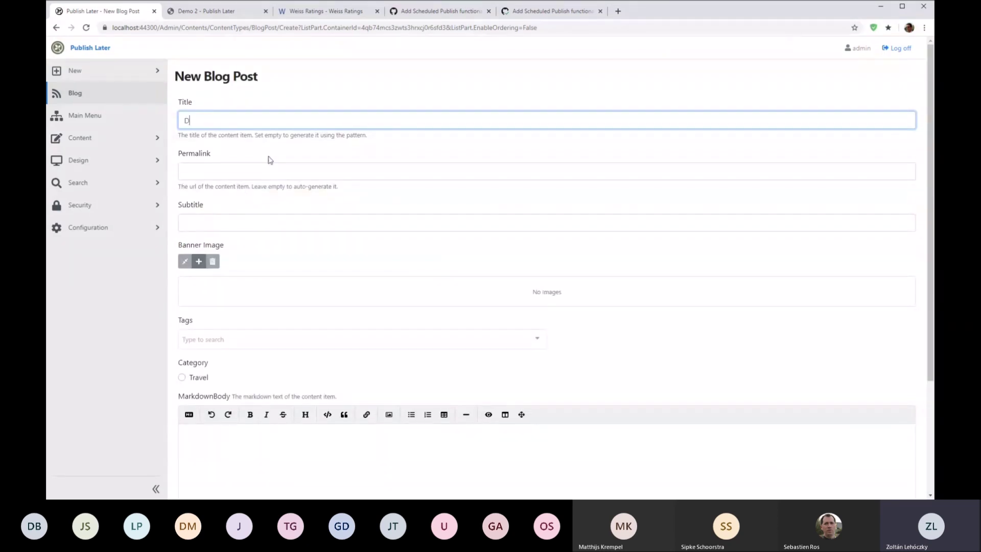
{"action": "type", "text": "emo 4"}
{"action": "scroll", "coordinate": [302, 133], "scroll_direction": "down", "scroll_amount": 2}
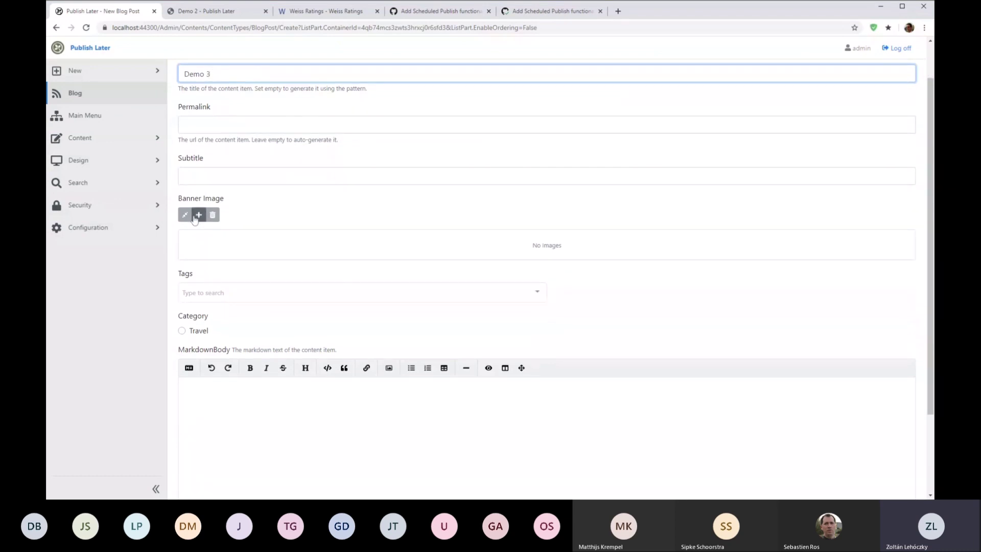
{"action": "left_click", "coordinate": [195, 218]}
Set home-bg.jpg as the post's banner image.
{"action": "left_click", "coordinate": [429, 203]}
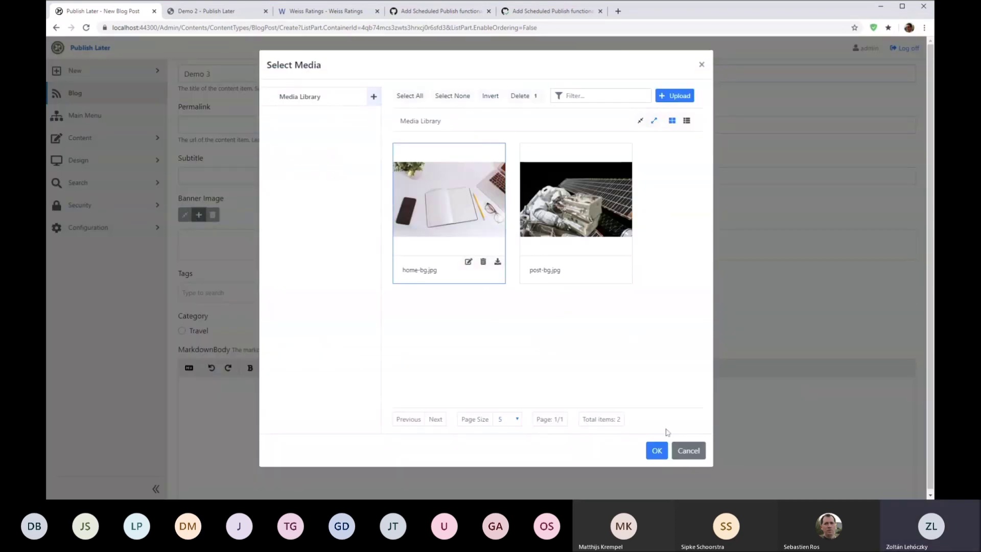
{"action": "left_click", "coordinate": [649, 458]}
{"action": "scroll", "coordinate": [390, 254], "scroll_direction": "down", "scroll_amount": 4}
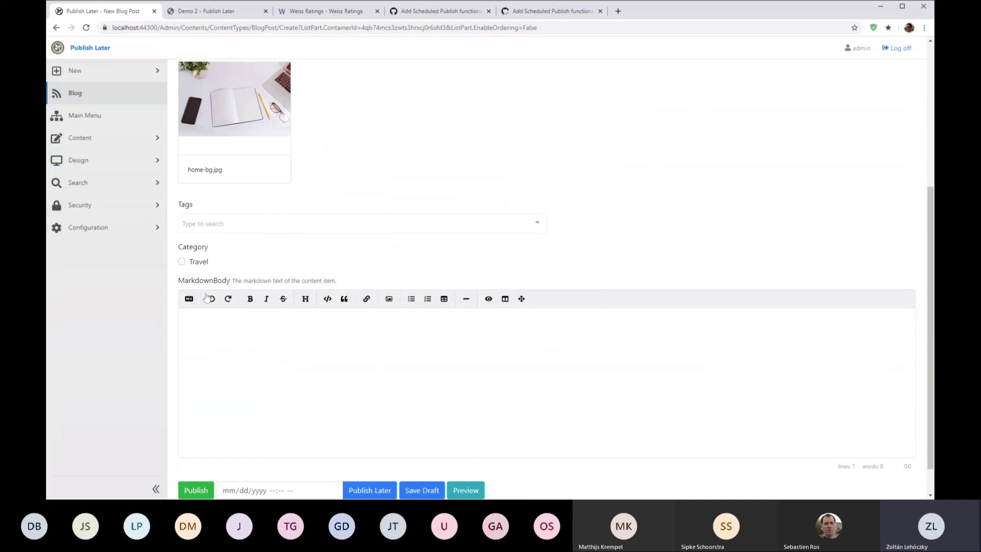
Tag the post Earth and Exploration and put it in the Travel category.
{"action": "left_click", "coordinate": [217, 227]}
{"action": "left_click", "coordinate": [226, 245]}
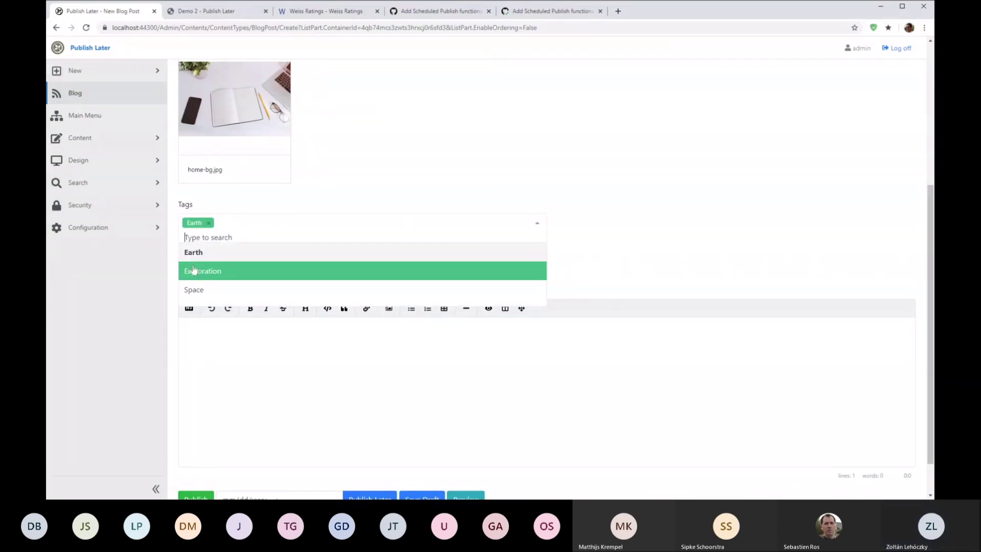
{"action": "left_click", "coordinate": [201, 271]}
{"action": "left_click", "coordinate": [606, 223]}
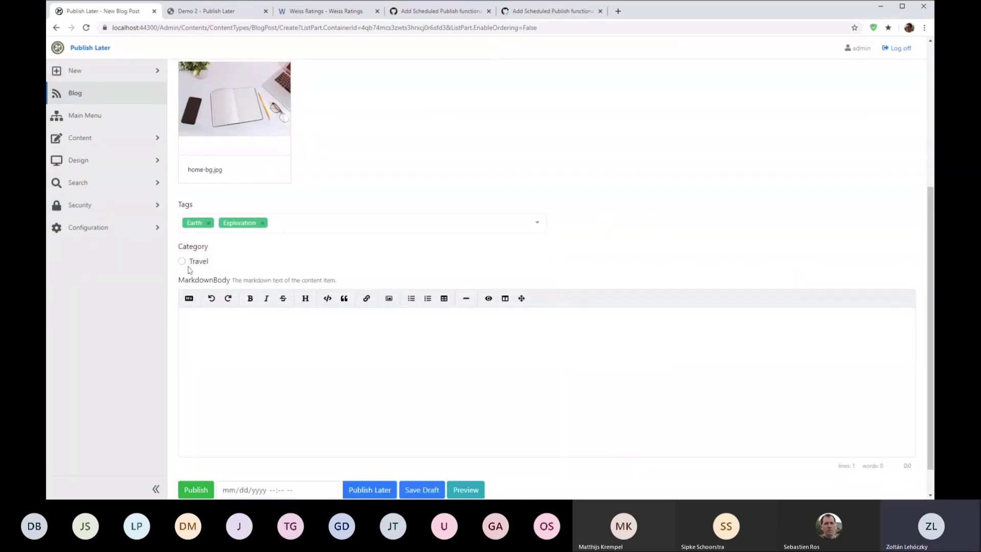
{"action": "left_click", "coordinate": [198, 265]}
{"action": "scroll", "coordinate": [224, 327], "scroll_direction": "down", "scroll_amount": 1}
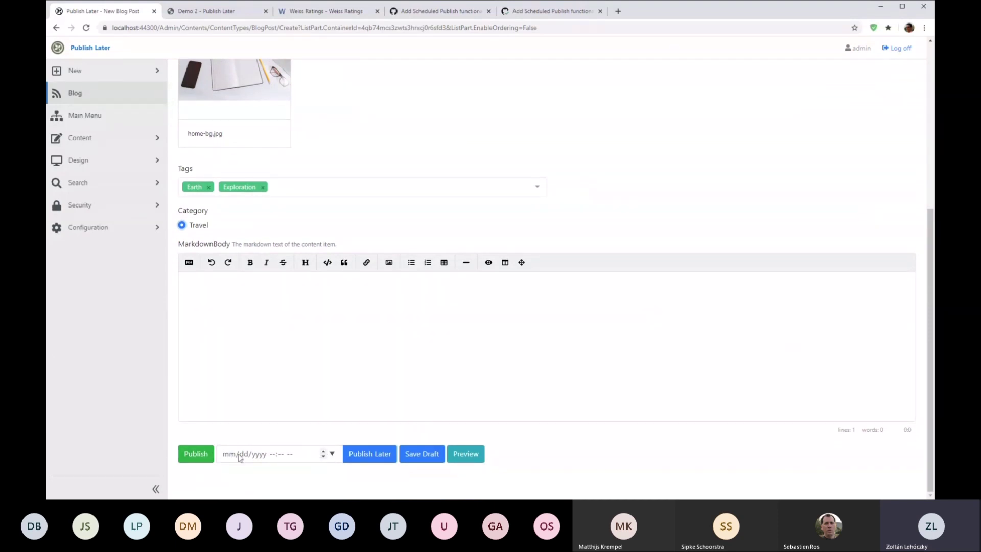
Schedule Demo 3 for 03/03/2020 at 9:44 PM, save it, and return to the blog list.
{"action": "left_click", "coordinate": [325, 458]}
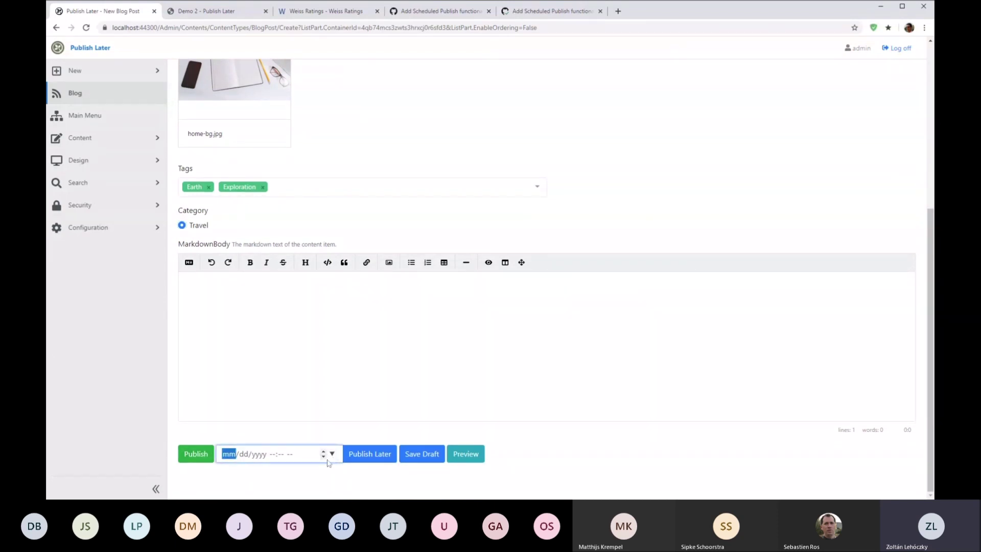
{"action": "type", "text": "03032020"}
{"action": "left_click", "coordinate": [269, 454]}
{"action": "type", "text": "09"}
{"action": "type", "text": "4"}
{"action": "type", "text": "4"}
{"action": "type", "text": "a"}
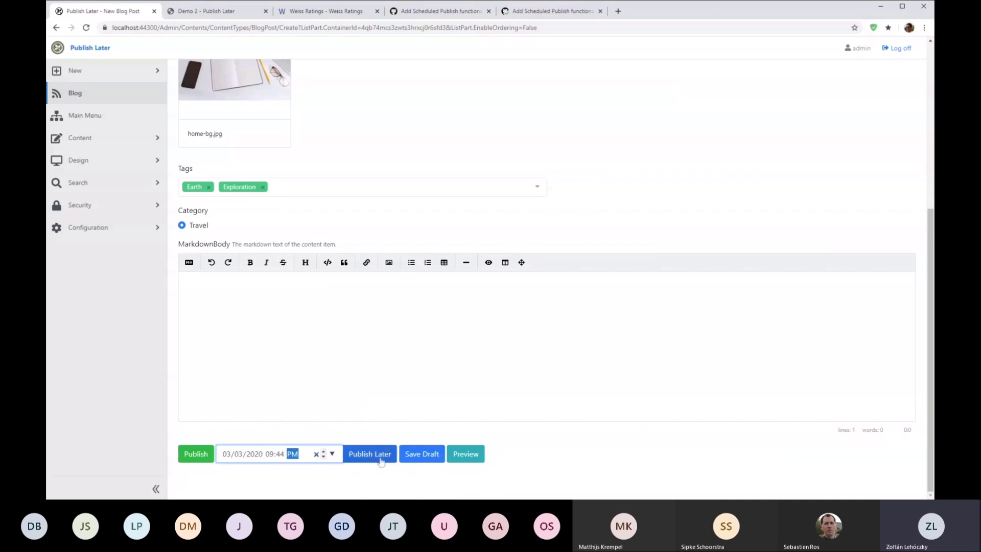
{"action": "left_click", "coordinate": [380, 453]}
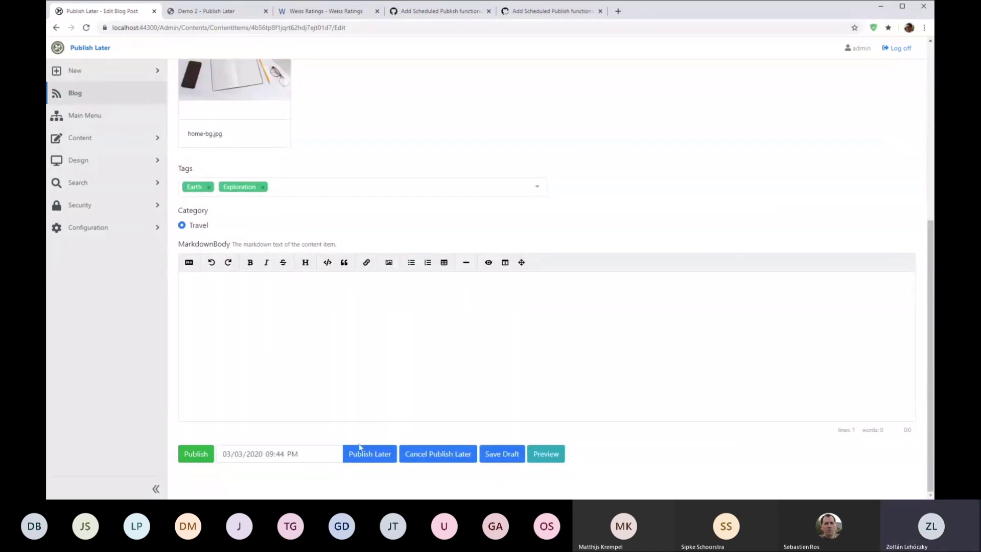
{"action": "left_click", "coordinate": [444, 456]}
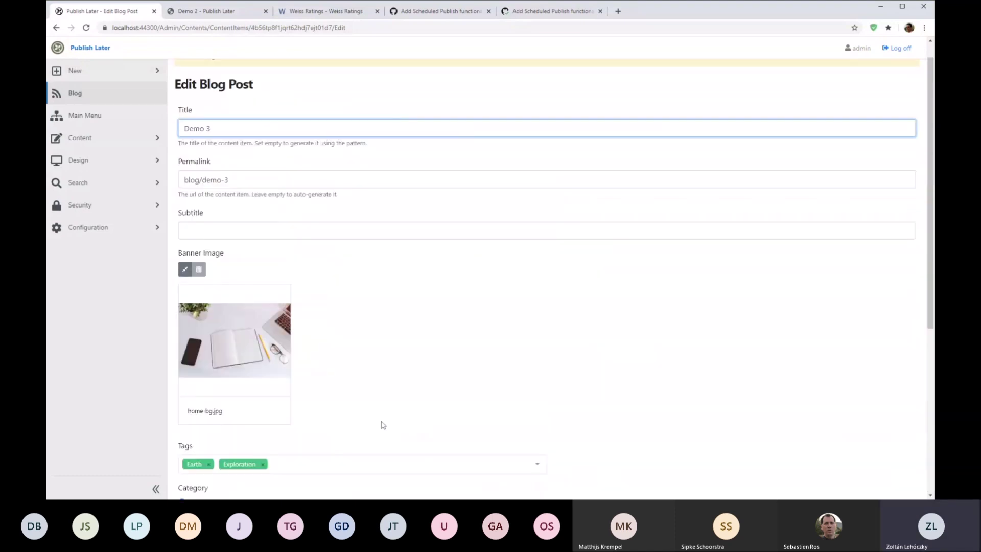
{"action": "left_click", "coordinate": [130, 100]}
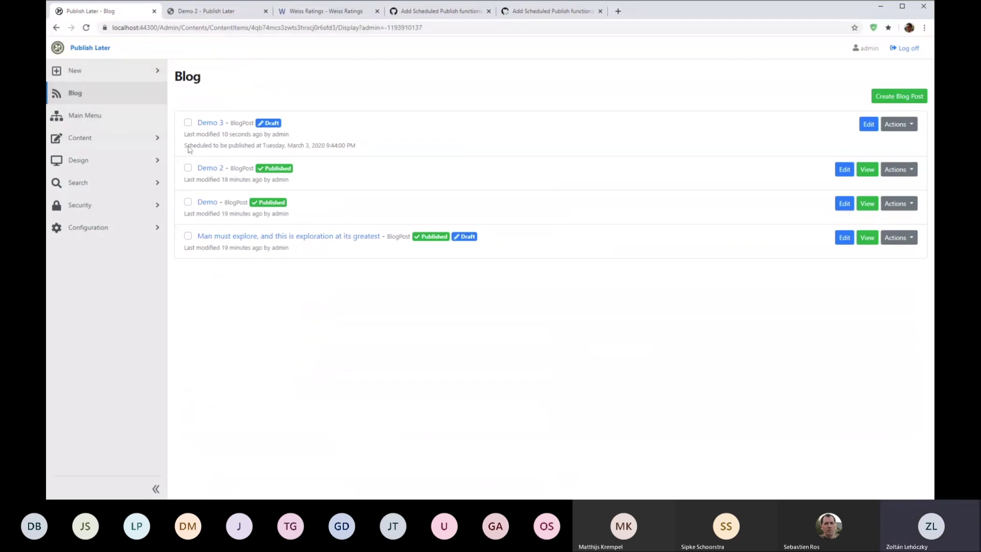
Load blog/demo-3 in the Demo 2 tab to see Page Not Found, then return to the admin list.
{"action": "left_click_drag", "start_coordinate": [186, 148], "coordinate": [344, 148]}
{"action": "left_click", "coordinate": [340, 151]}
{"action": "left_click", "coordinate": [204, 15]}
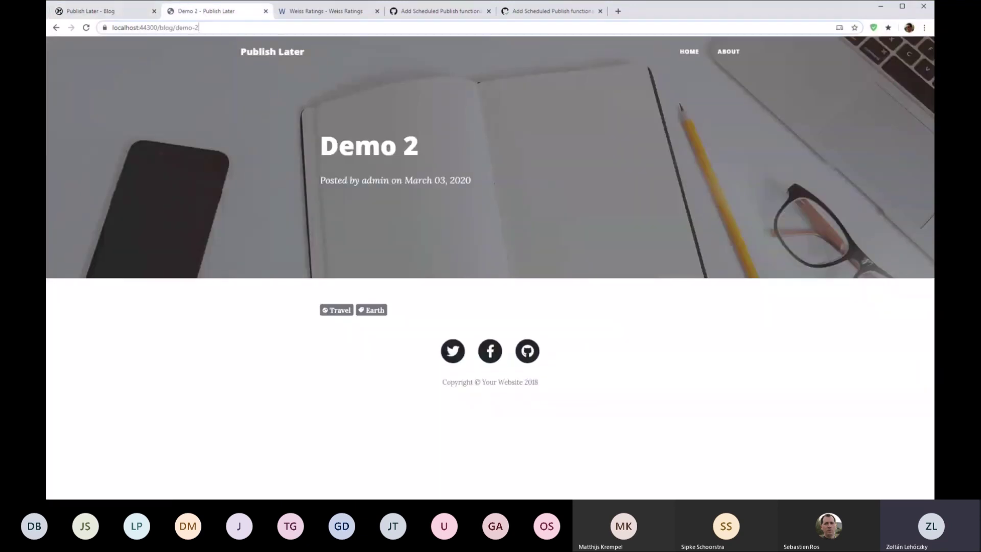
{"action": "left_click", "coordinate": [153, 27]}
{"action": "key", "text": "End"}
{"action": "key", "text": "BackSpace"}
{"action": "type", "text": "3"}
{"action": "key", "text": "Return"}
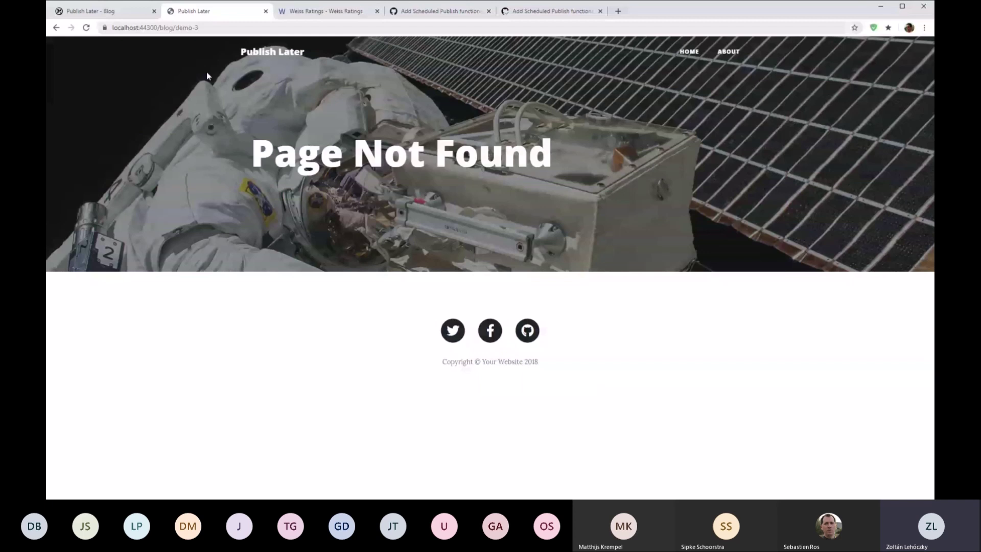
{"action": "left_click", "coordinate": [103, 11]}
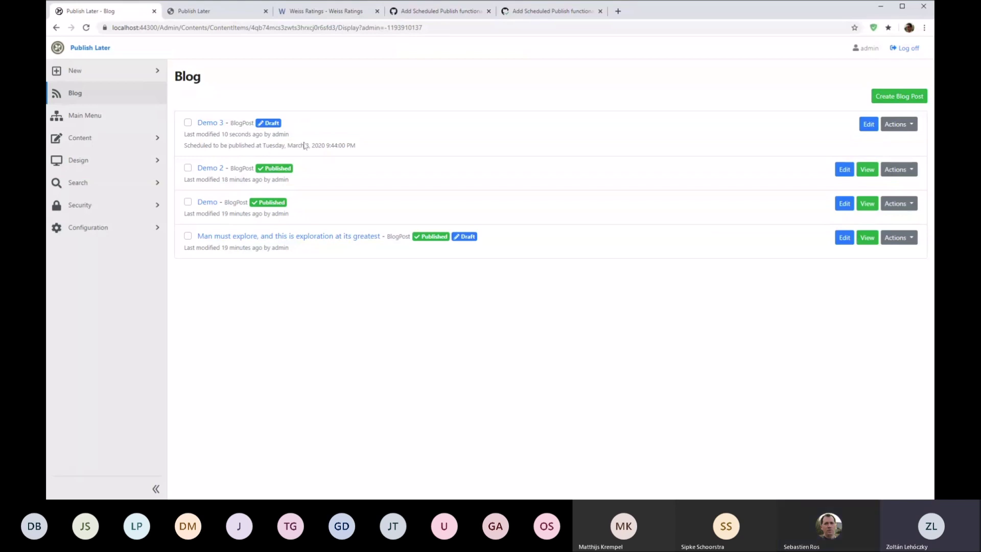
Refresh the admin blog list to see Demo 3 published, then reload /blog/demo-3 to view the post.
{"action": "left_click_drag", "start_coordinate": [248, 145], "coordinate": [276, 148]}
{"action": "left_click", "coordinate": [276, 148]}
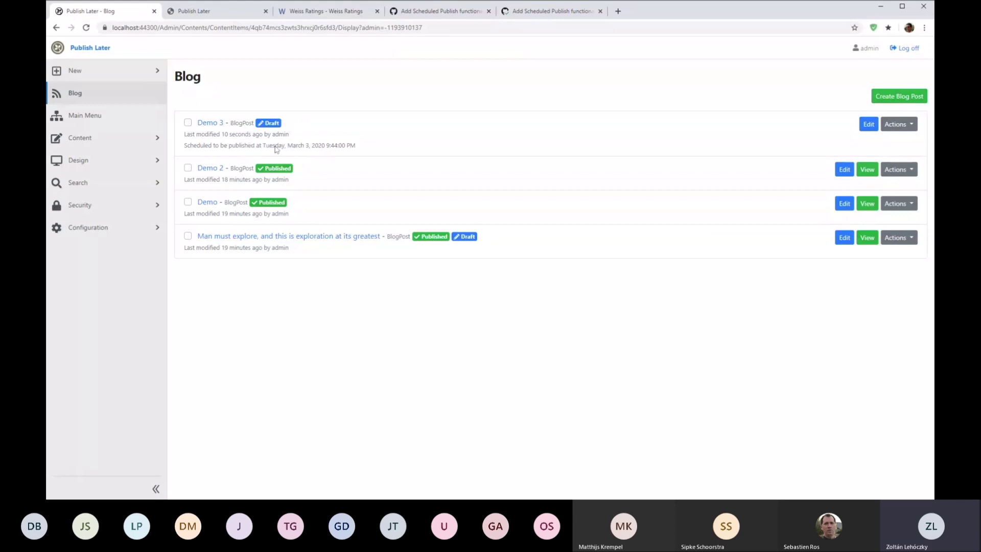
{"action": "left_click", "coordinate": [88, 27]}
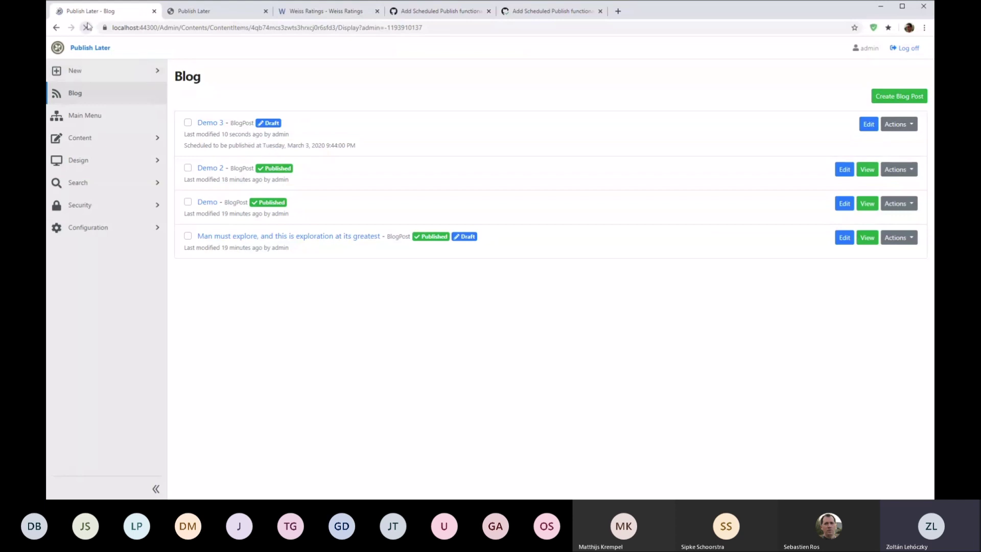
{"action": "left_click", "coordinate": [185, 15]}
{"action": "key", "text": "F5"}
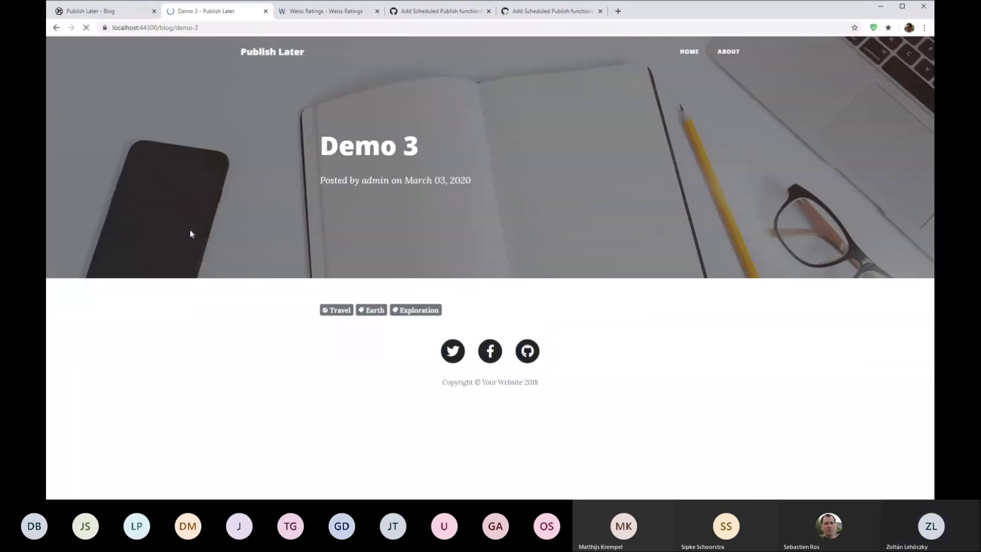
{"action": "left_click_drag", "start_coordinate": [427, 161], "coordinate": [305, 151]}
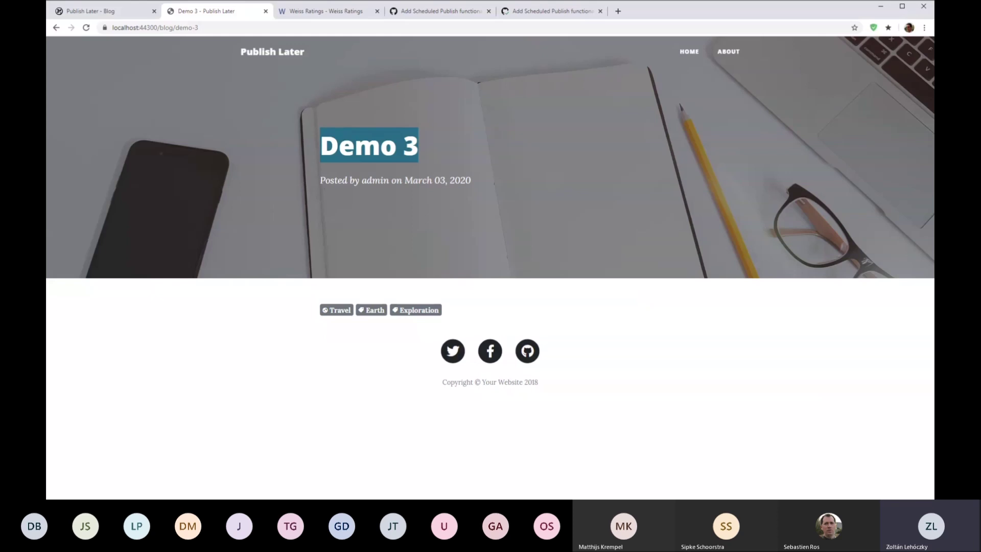
Read through the comments on GitHub issue #3991, then switch to pull request #5639.
{"action": "left_click", "coordinate": [467, 15]}
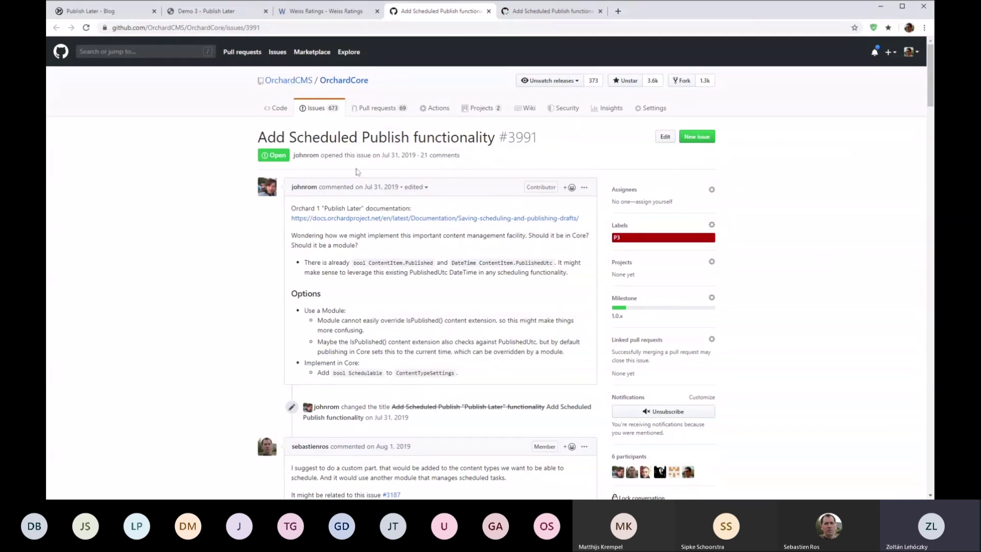
{"action": "scroll", "coordinate": [374, 180], "scroll_direction": "down", "scroll_amount": 10}
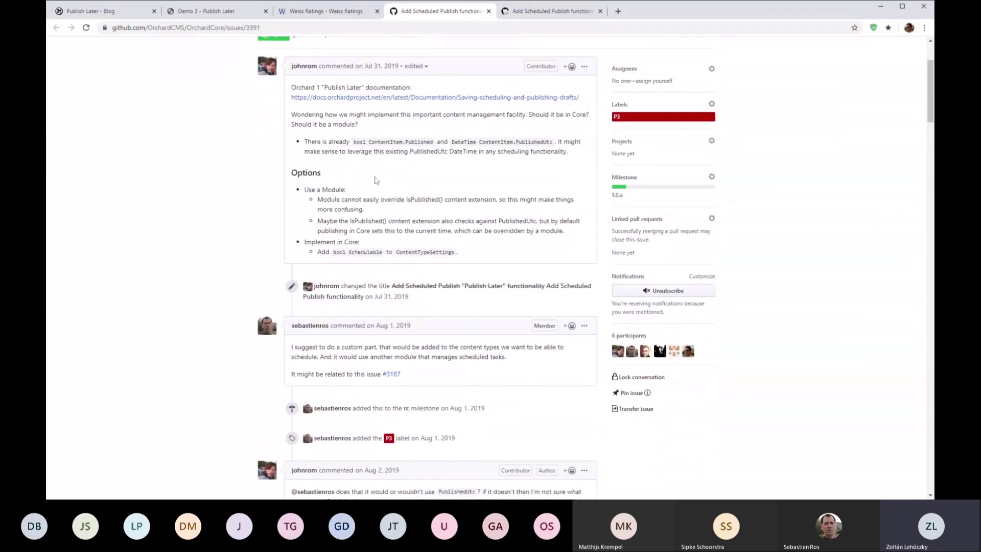
{"action": "scroll", "coordinate": [374, 180], "scroll_direction": "down", "scroll_amount": 3}
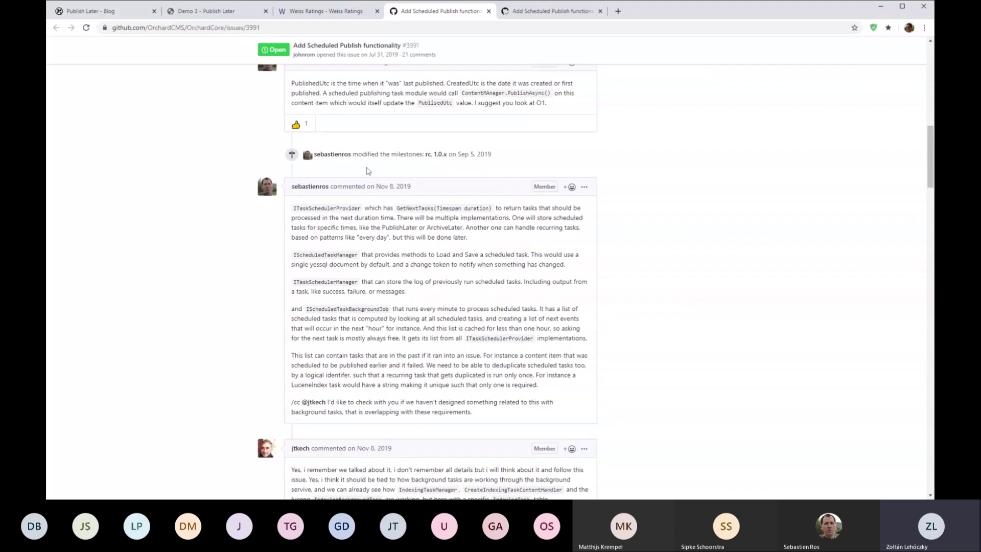
{"action": "scroll", "coordinate": [371, 221], "scroll_direction": "down", "scroll_amount": 1}
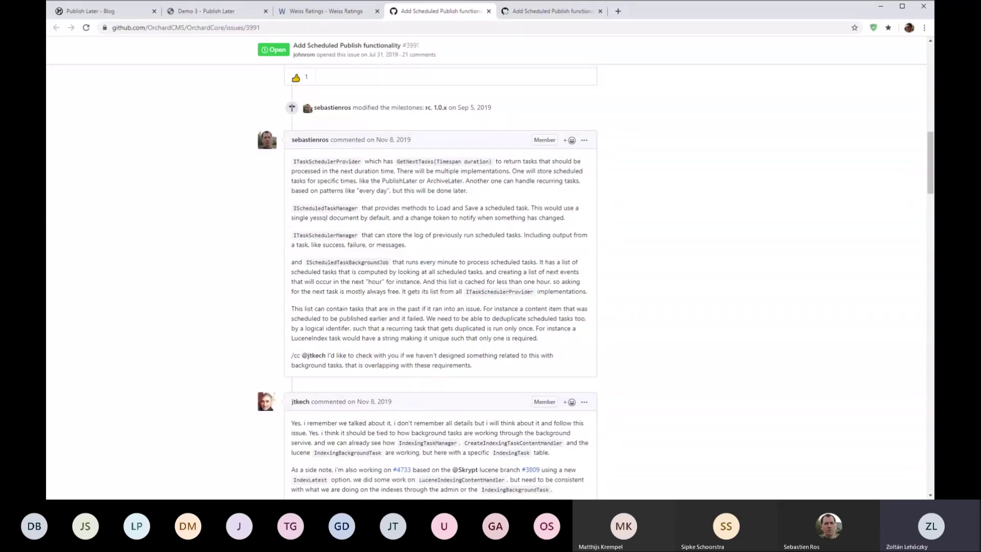
{"action": "scroll", "coordinate": [440, 281], "scroll_direction": "down", "scroll_amount": 5}
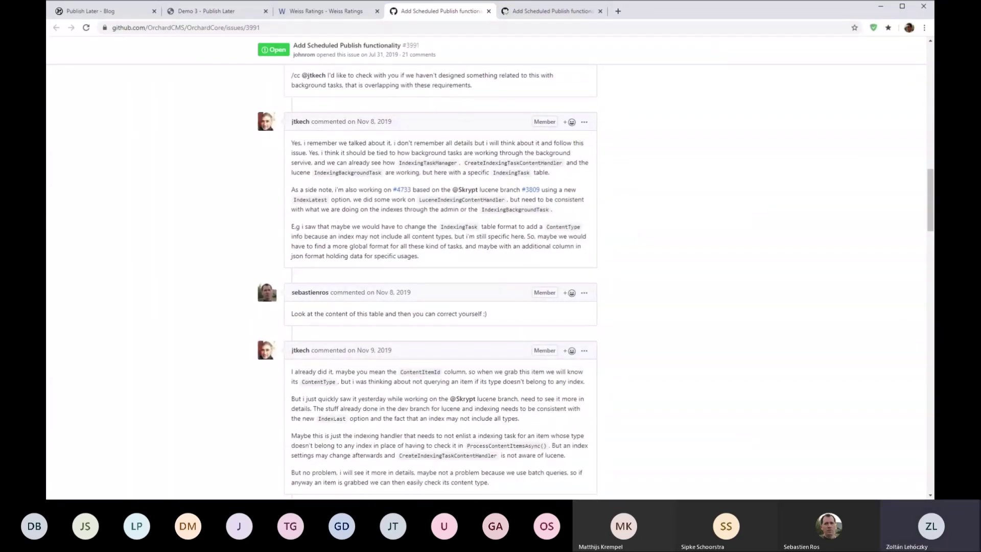
{"action": "scroll", "coordinate": [441, 281], "scroll_direction": "down", "scroll_amount": 3}
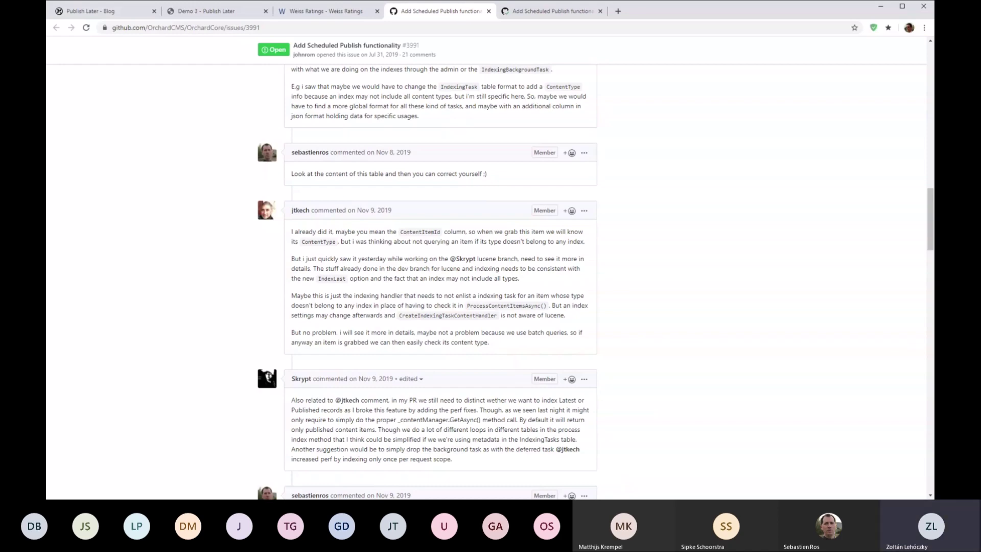
{"action": "scroll", "coordinate": [469, 295], "scroll_direction": "up", "scroll_amount": 5}
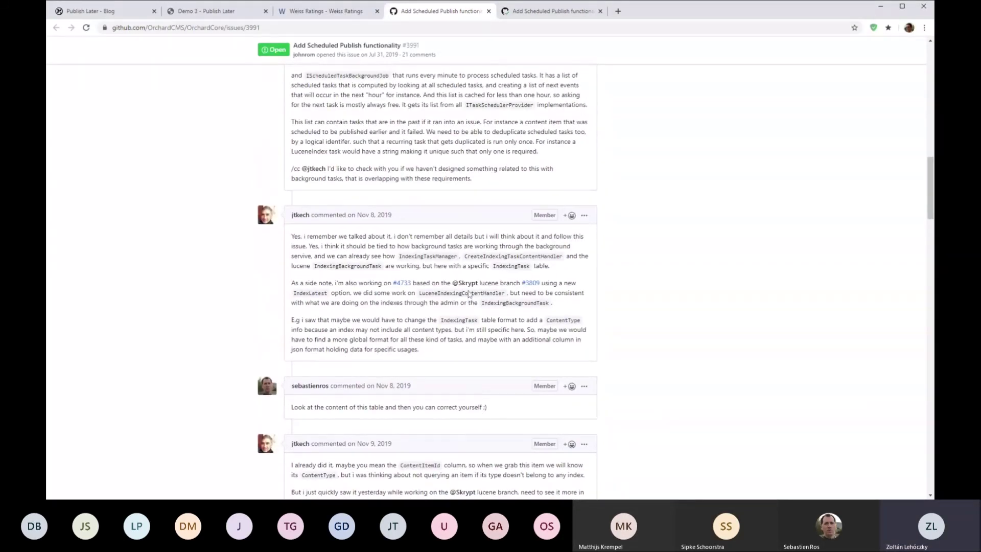
{"action": "scroll", "coordinate": [445, 209], "scroll_direction": "up", "scroll_amount": 15}
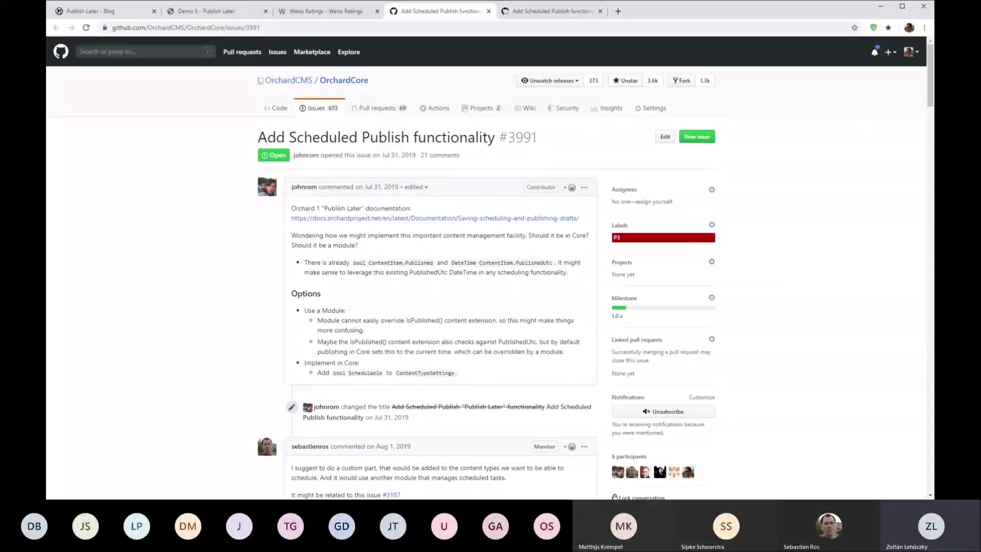
{"action": "left_click", "coordinate": [521, 16]}
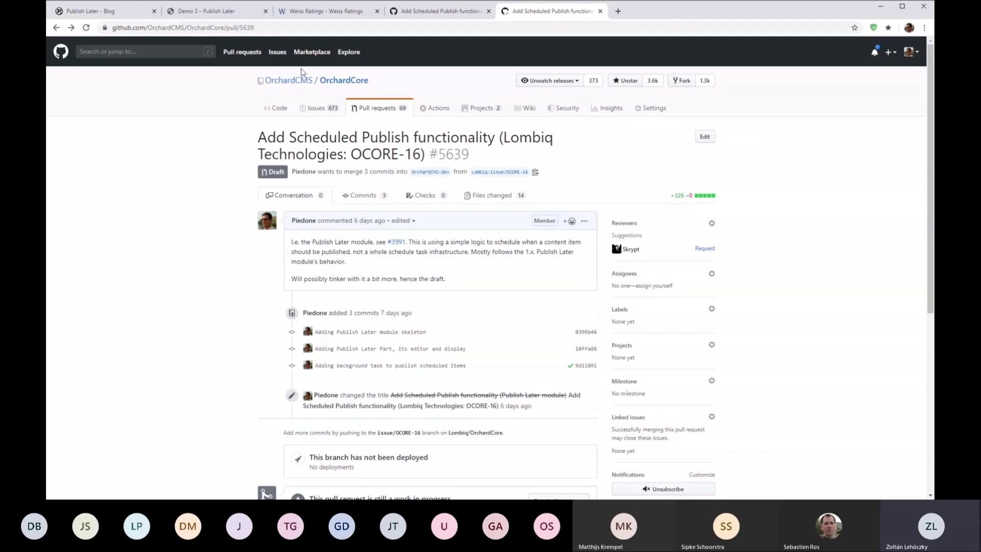
Switch to the Weiss Ratings homepage tab.
{"action": "left_click", "coordinate": [290, 14]}
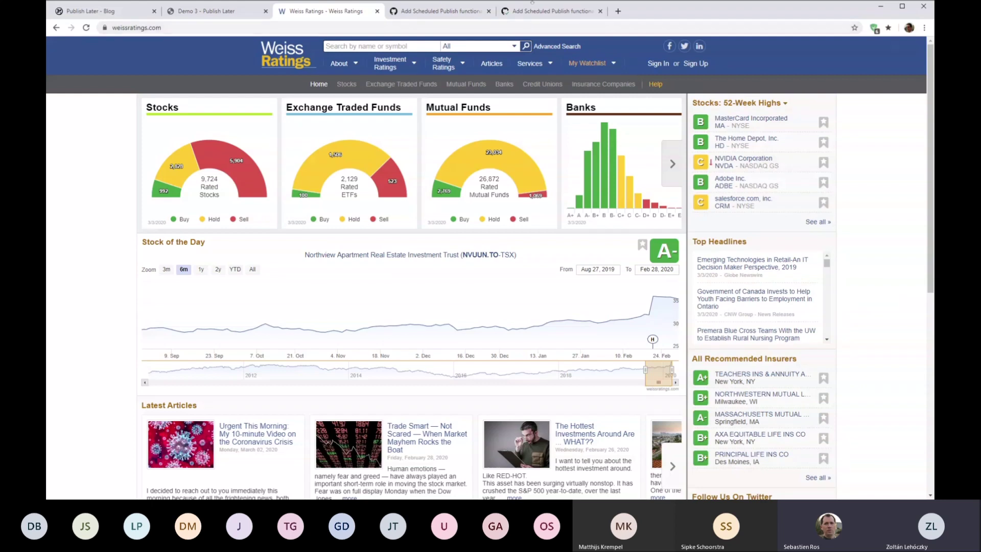
{"action": "mouse_move", "coordinate": [298, 328]}
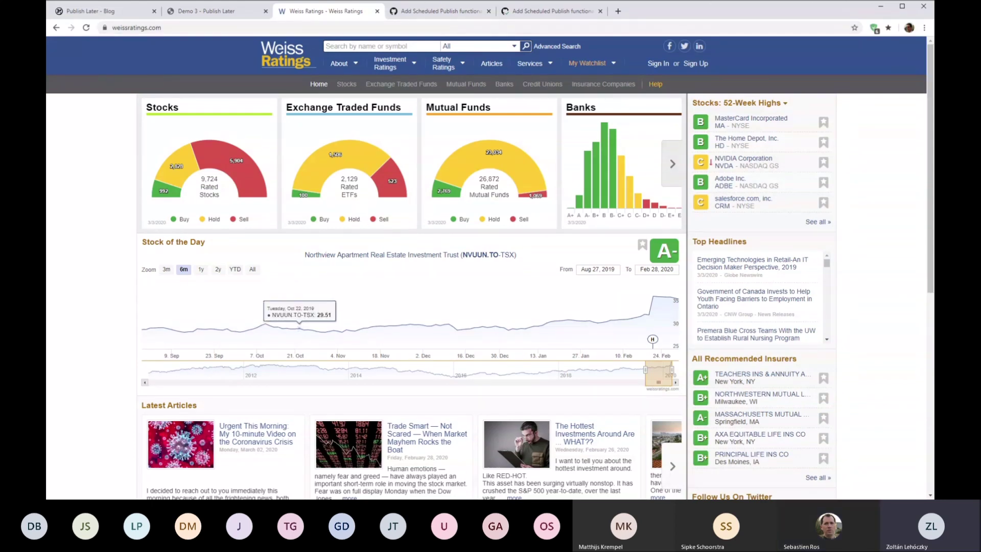